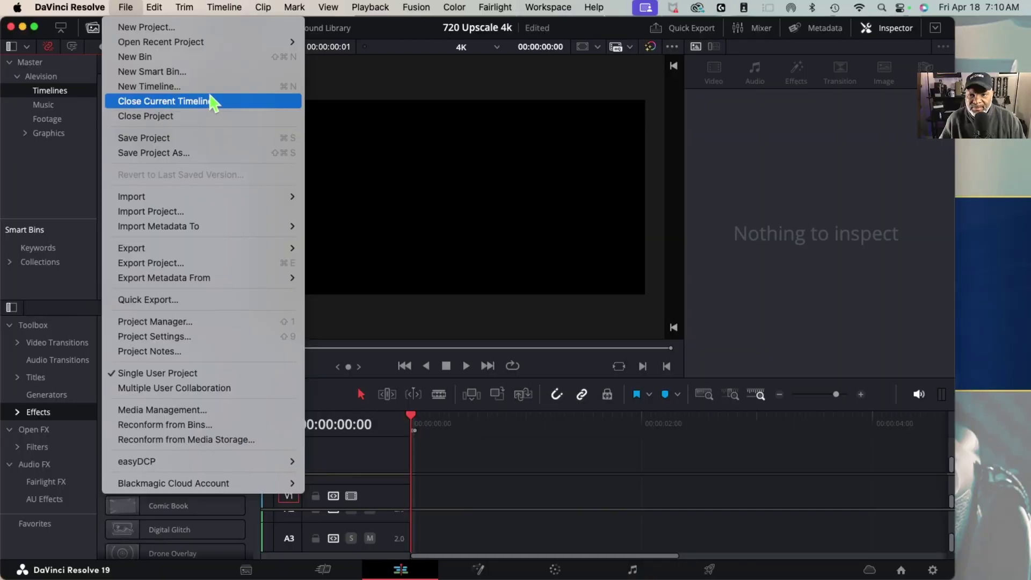
Create a timeline named '720 to 4K' with 4 video tracks and 2 audio tracks.
left_click(208, 88)
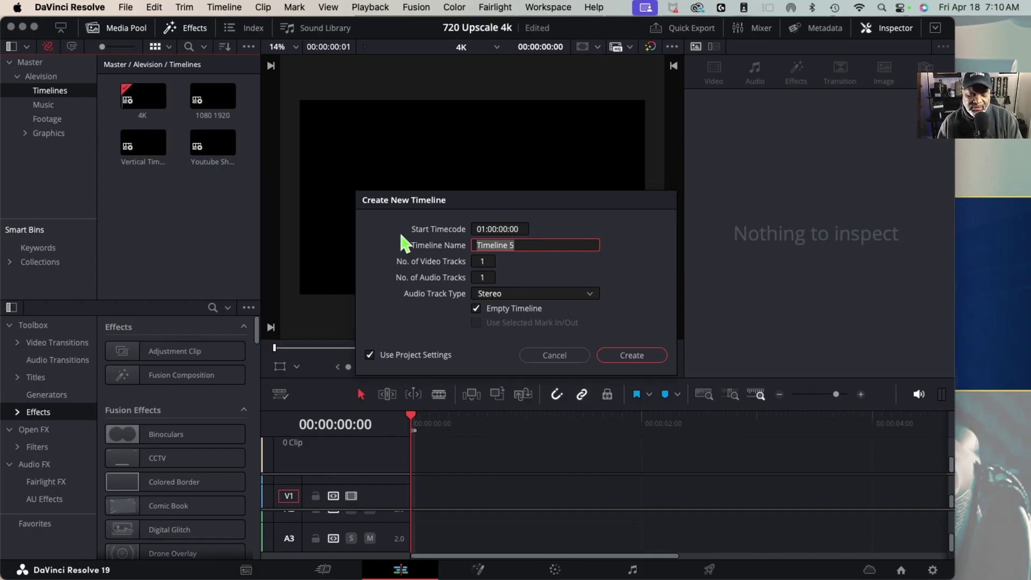
type("72")
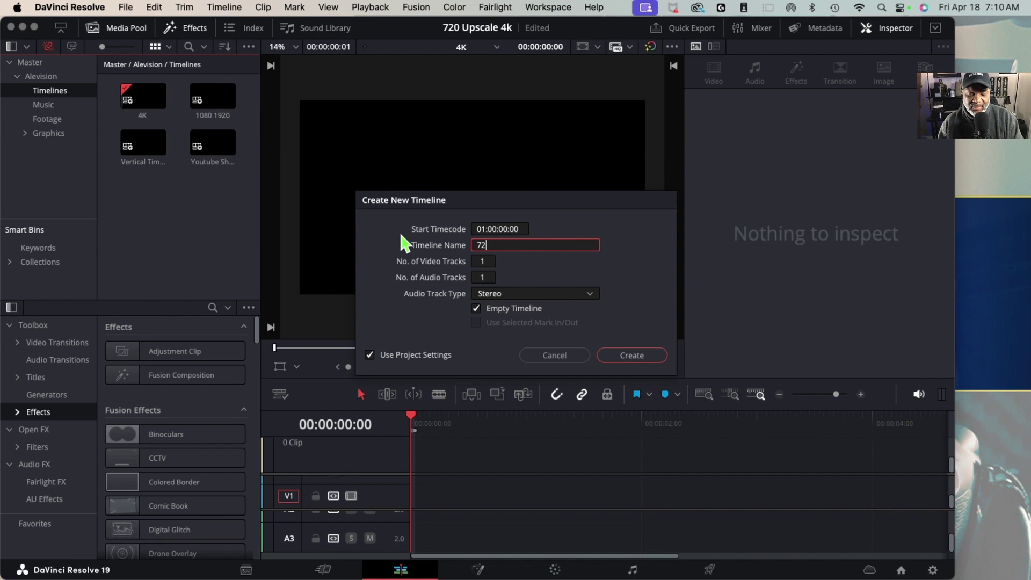
type("0 to 4K")
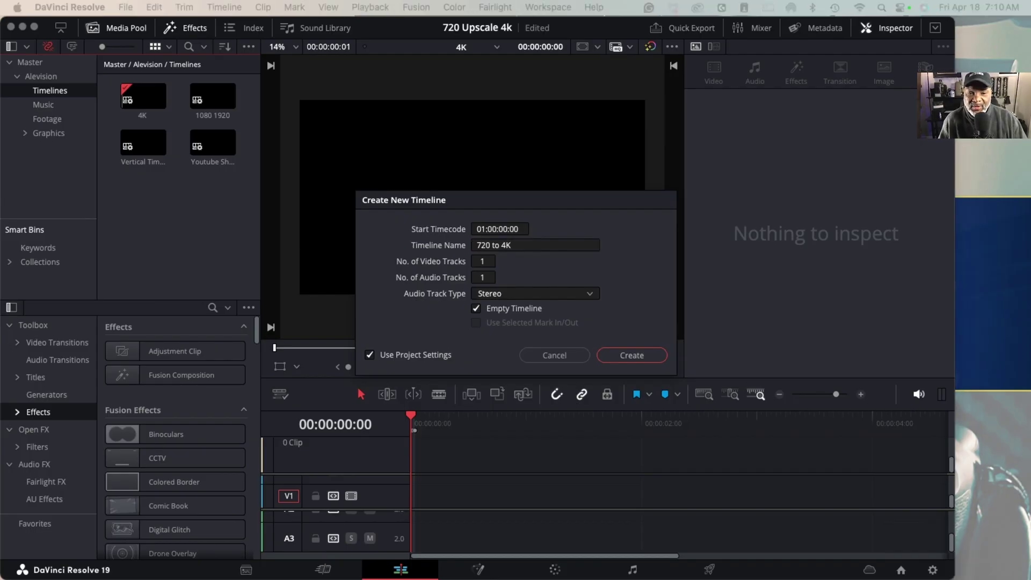
left_click(481, 261)
type("4")
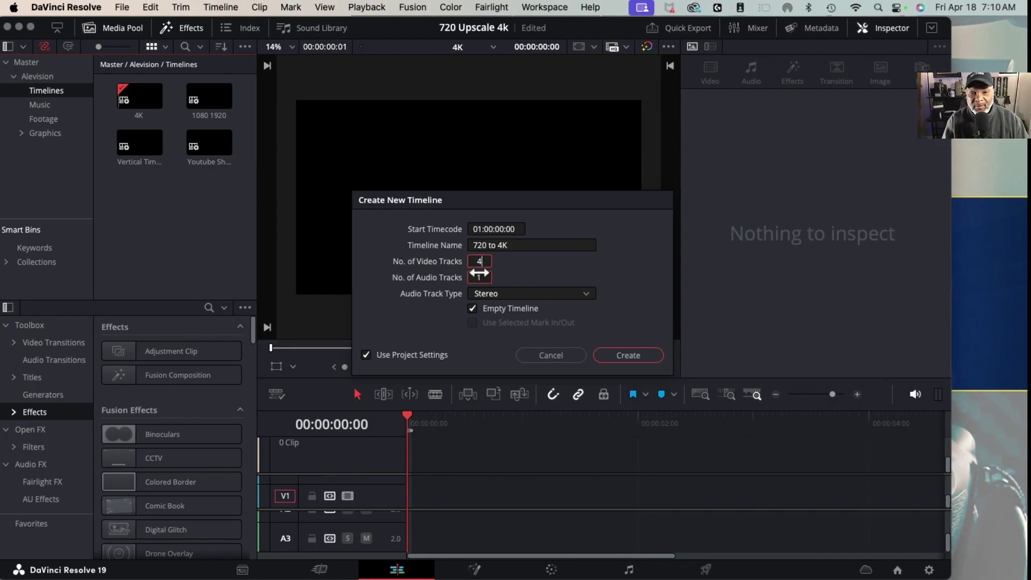
left_click(481, 277)
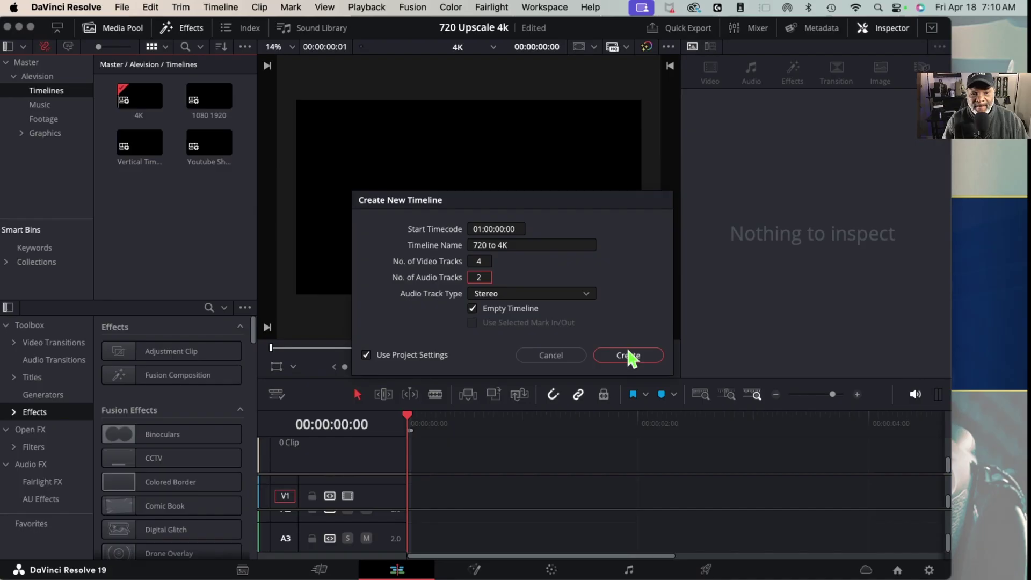
left_click(643, 362)
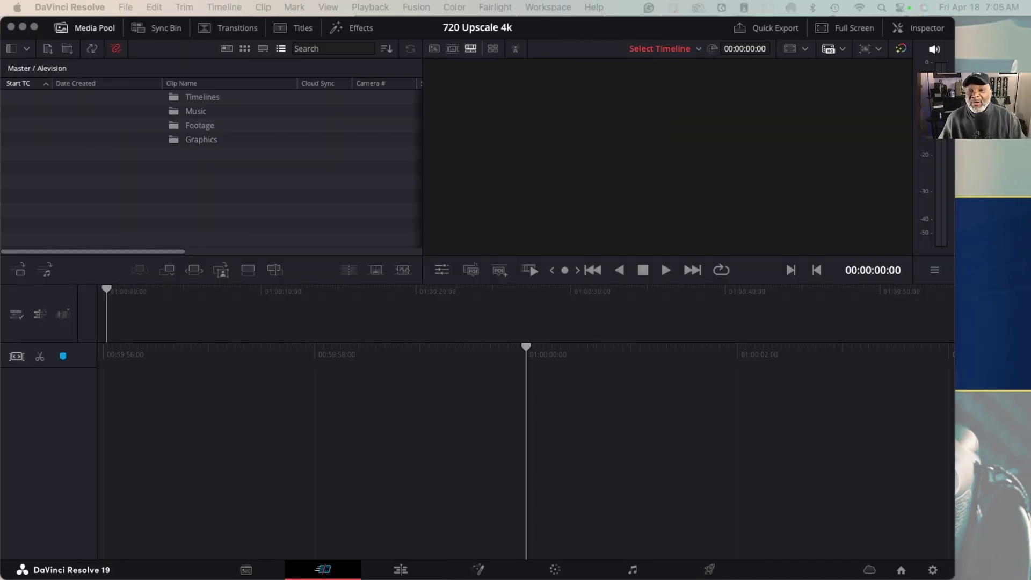
Import ALE_2783.MOV from the Canon 7D DCIM/100EOS7D folder into the Footage bin.
left_click(102, 161)
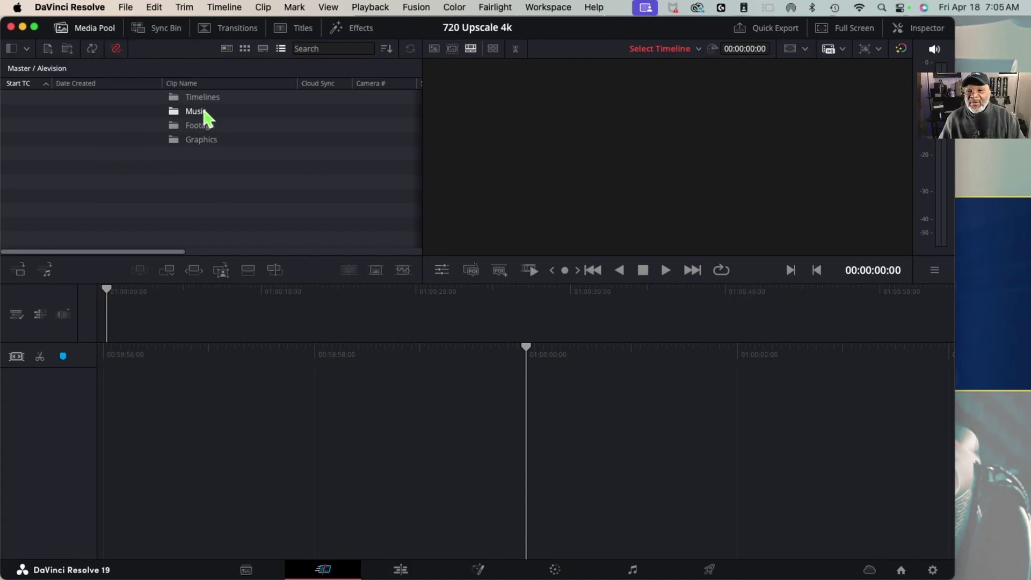
double_click(200, 124)
right_click(135, 113)
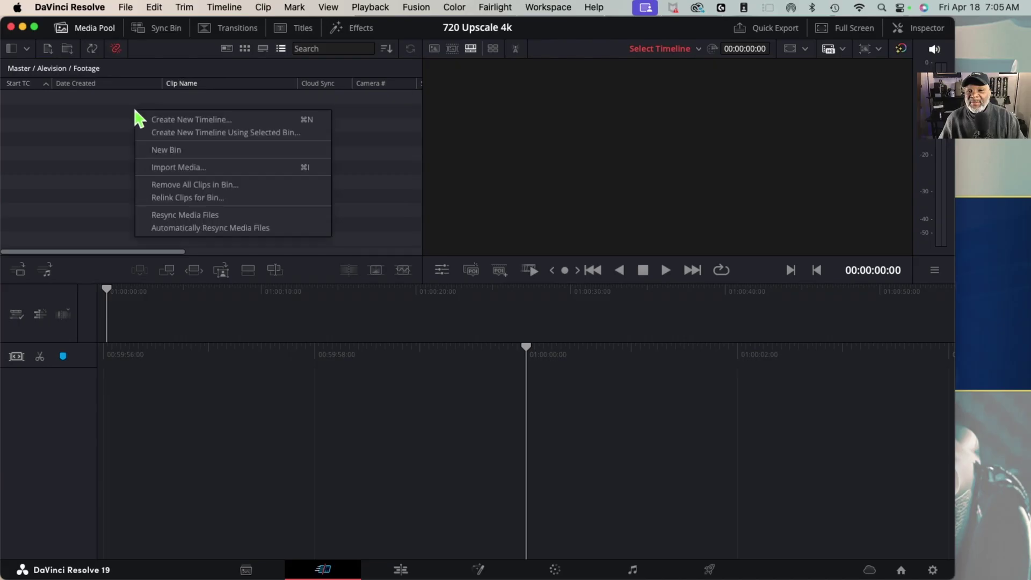
left_click(178, 167)
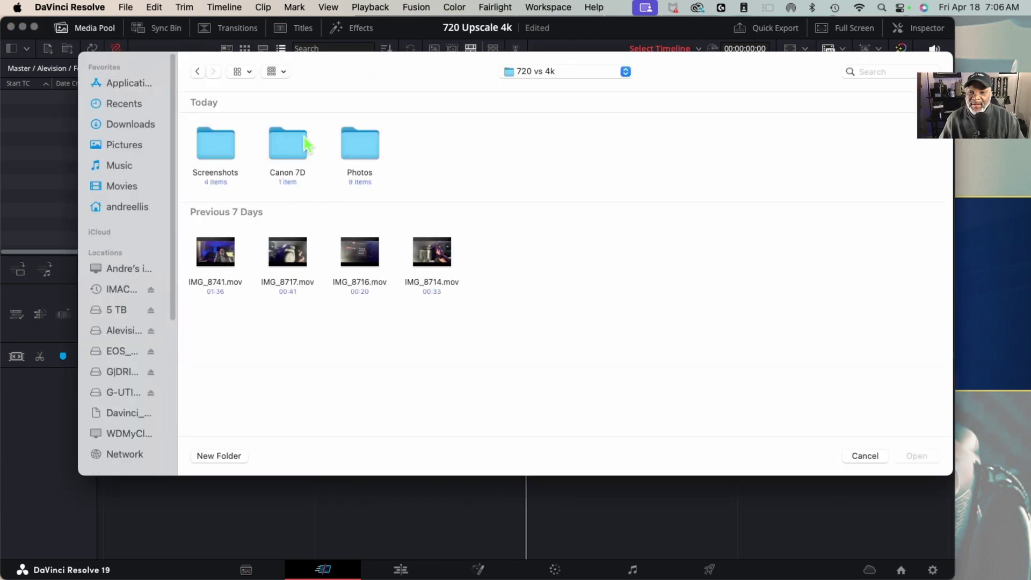
double_click(293, 145)
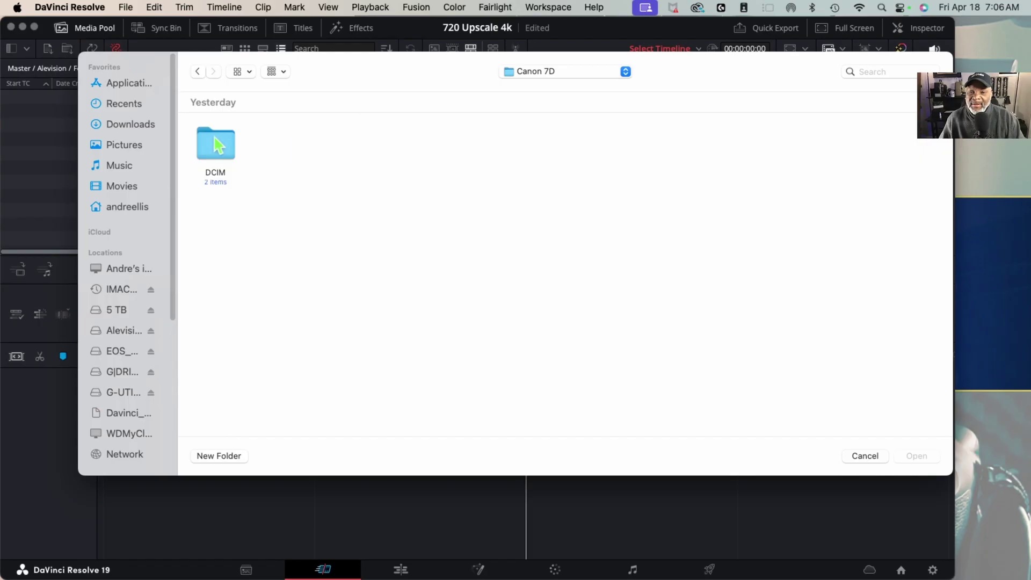
double_click(216, 144)
double_click(217, 144)
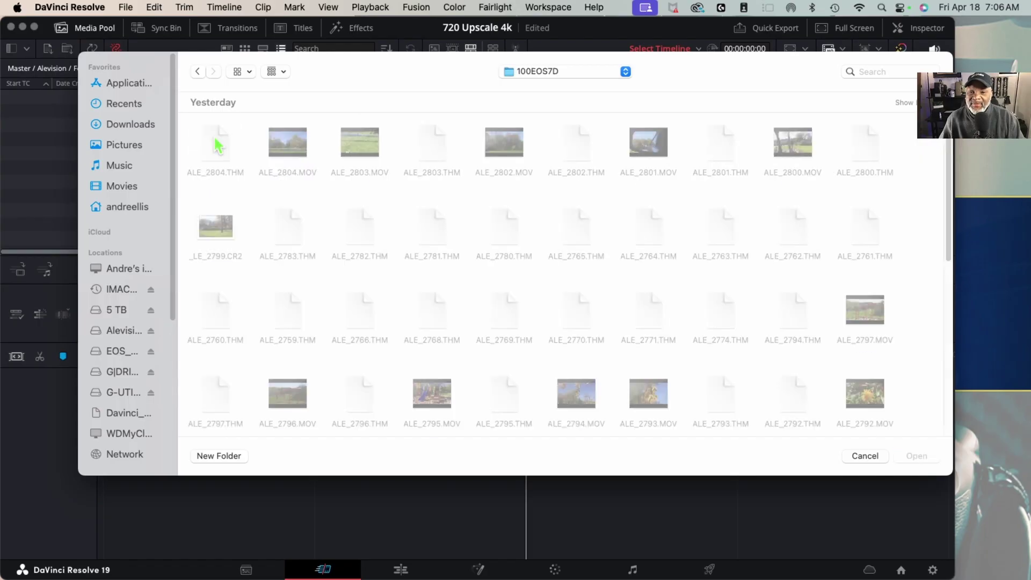
scroll(575, 329, "down", 5)
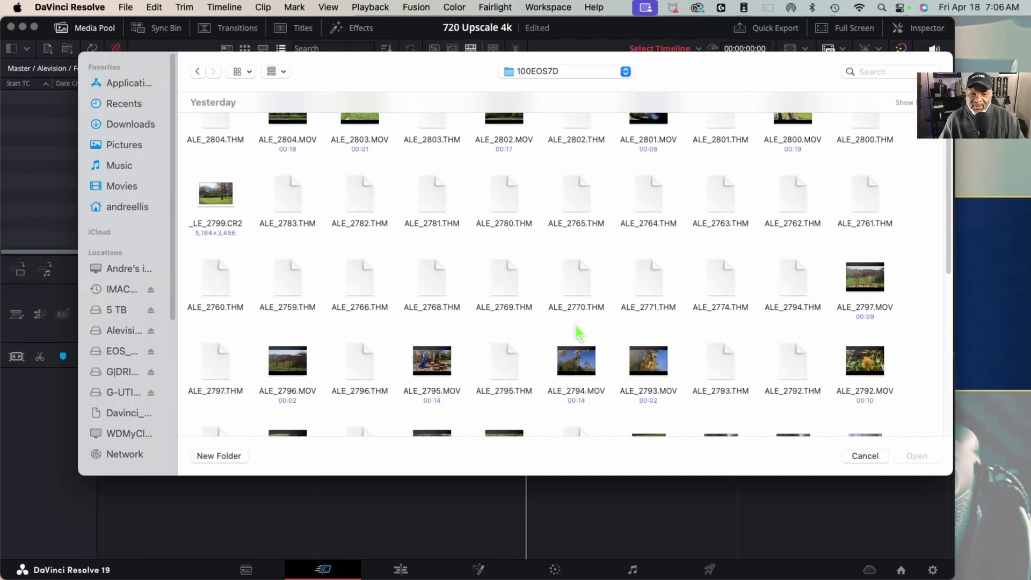
scroll(575, 325, "down", 3)
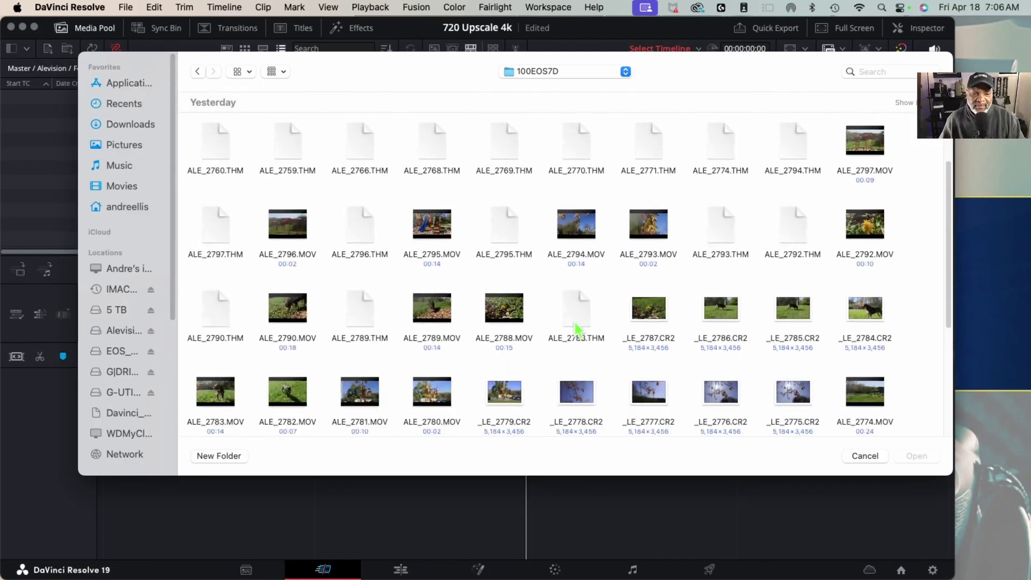
scroll(575, 328, "down", 3)
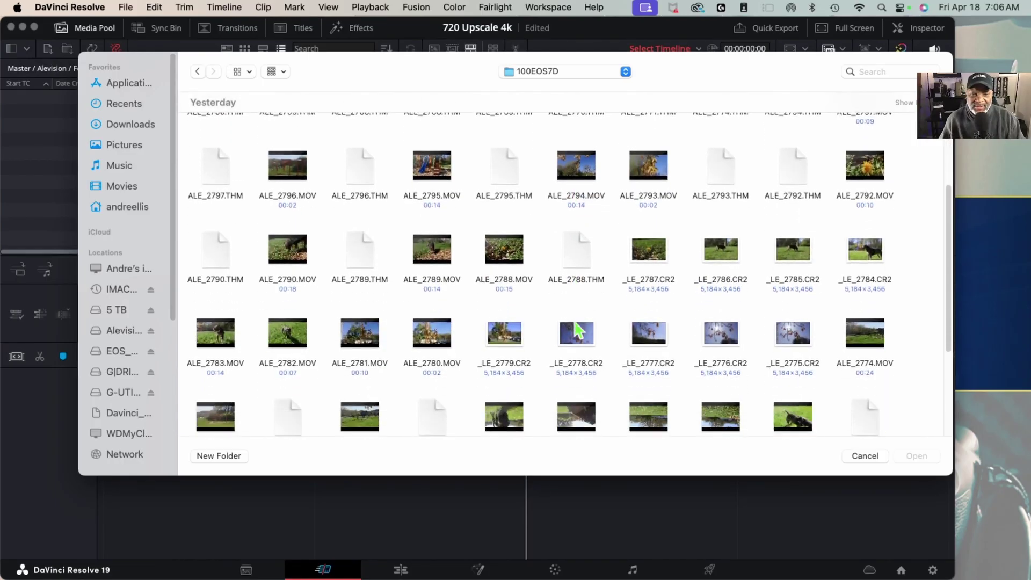
scroll(575, 322, "down", 2)
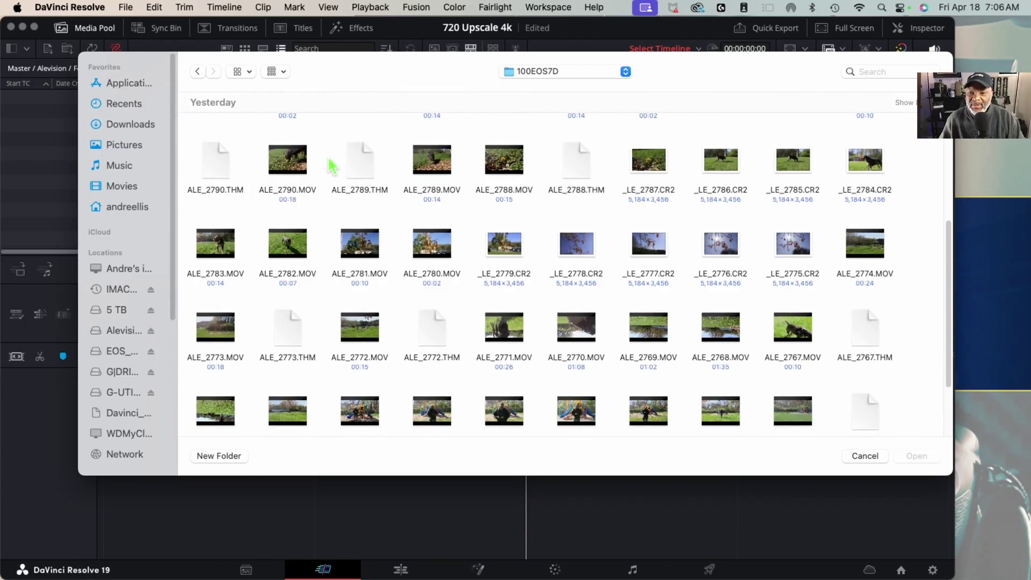
left_click(216, 246)
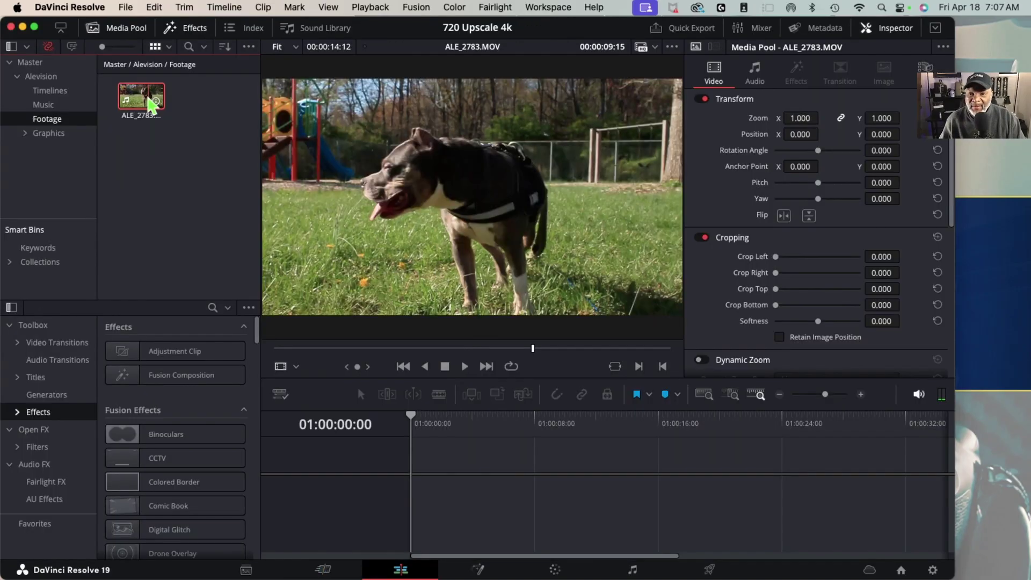
Load ALE_2783.MOV in the source viewer, zoom the timeline out and select the clip.
left_click(152, 105)
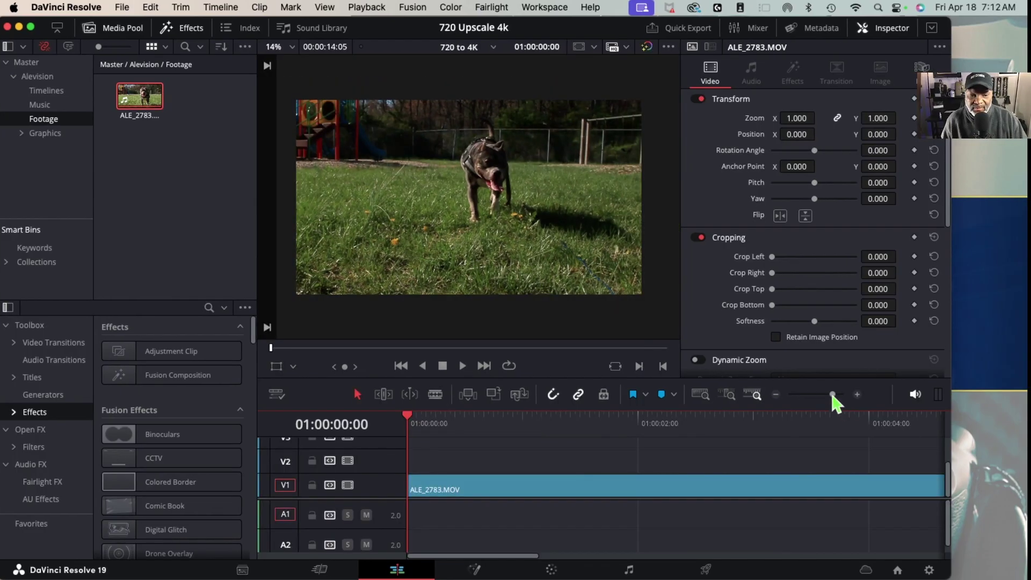
left_click_drag(830, 391, 820, 397)
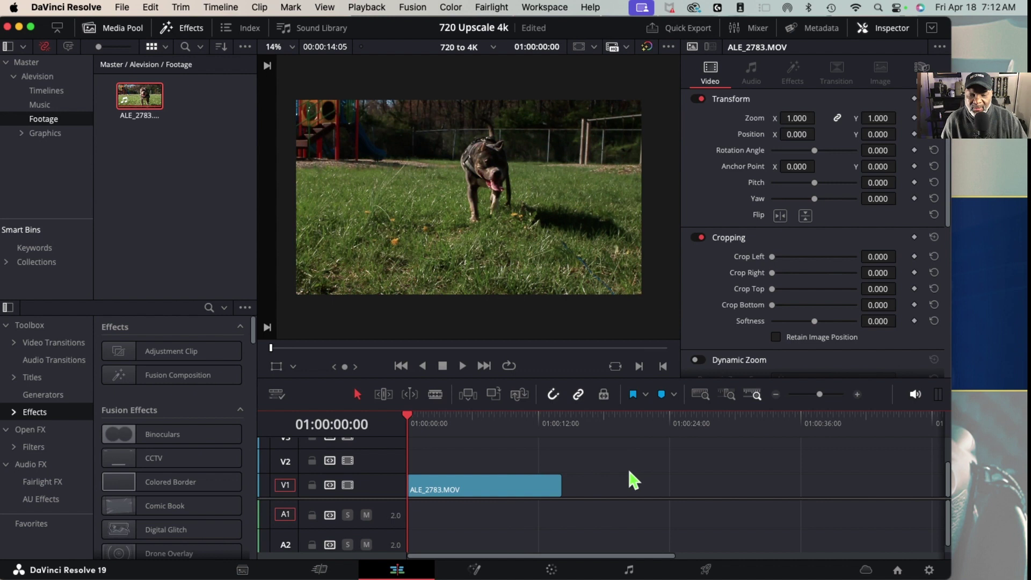
left_click(518, 489)
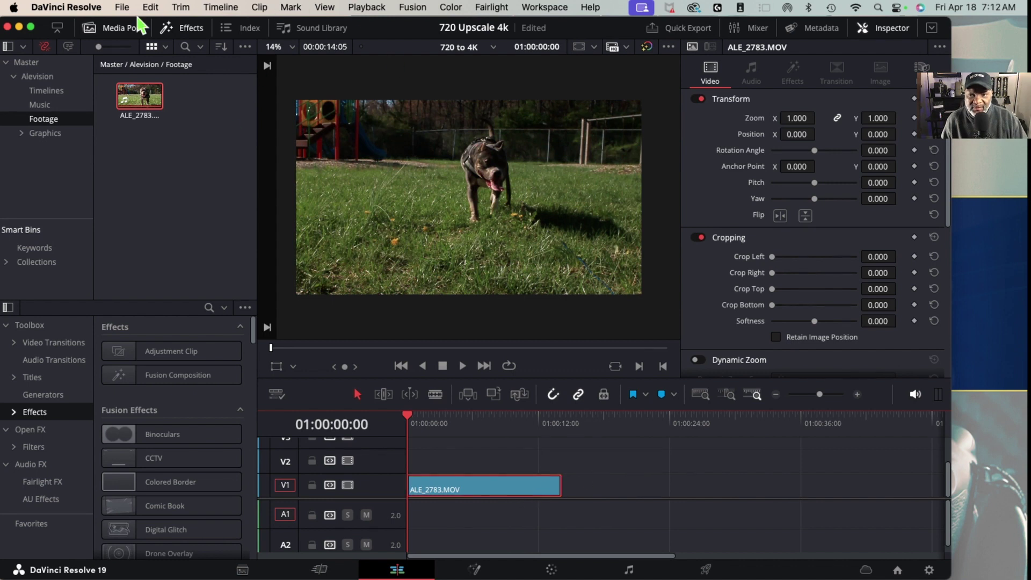
Start a Media Management transcode of ALE_2783.MOV to 3840x2160 QuickTime H.264.
left_click(123, 9)
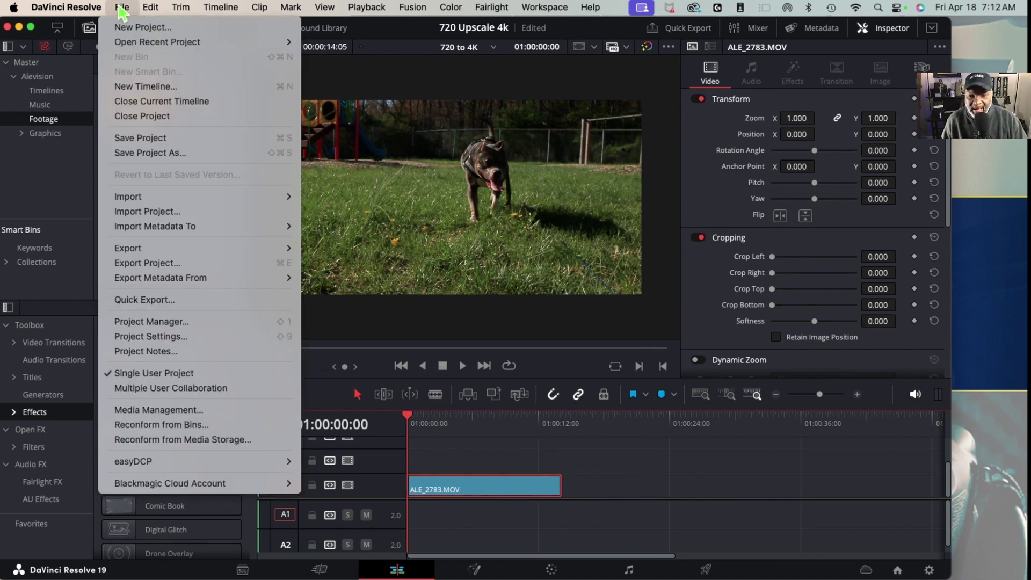
left_click(166, 415)
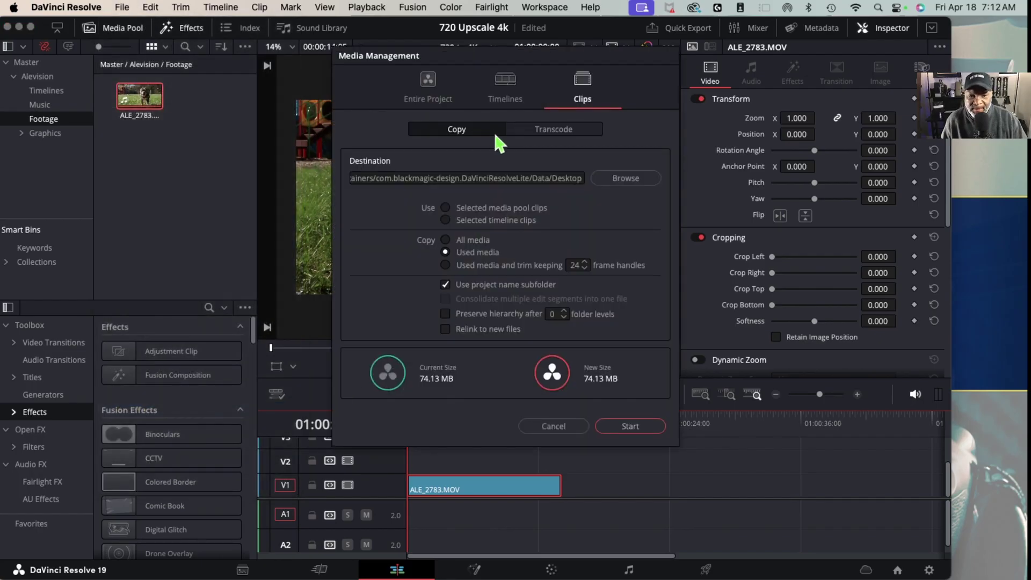
left_click(552, 130)
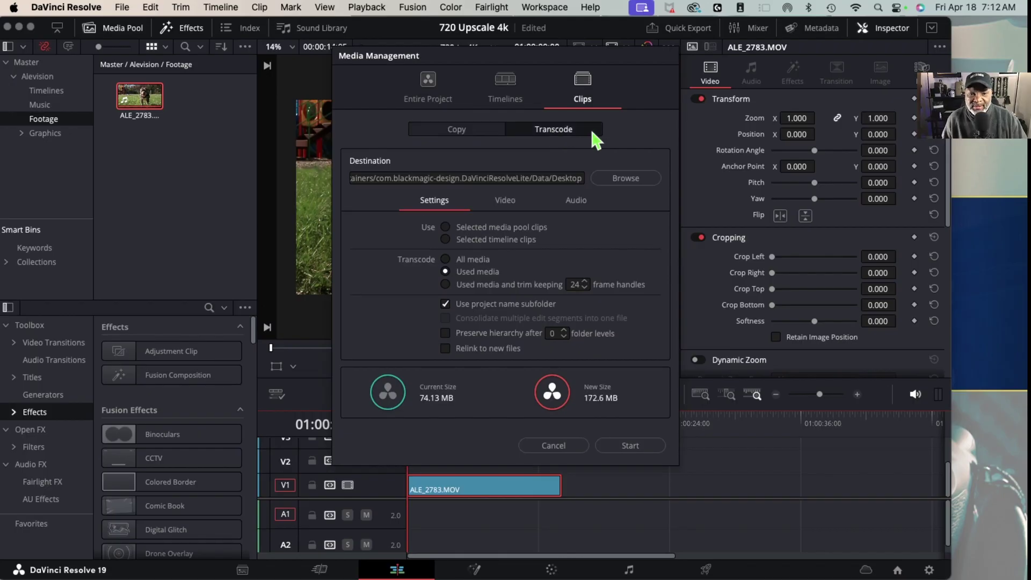
left_click(503, 201)
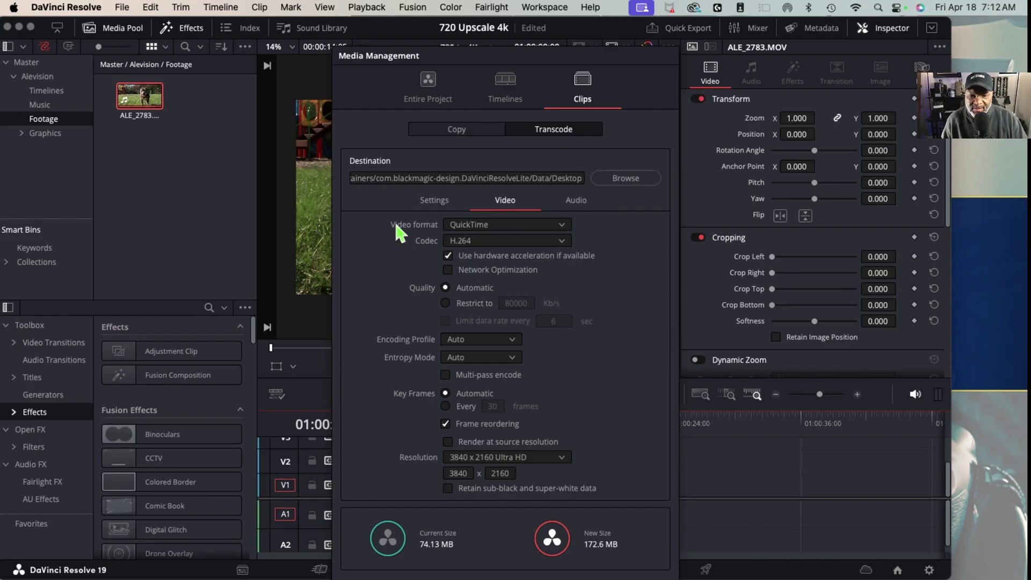
left_click(561, 225)
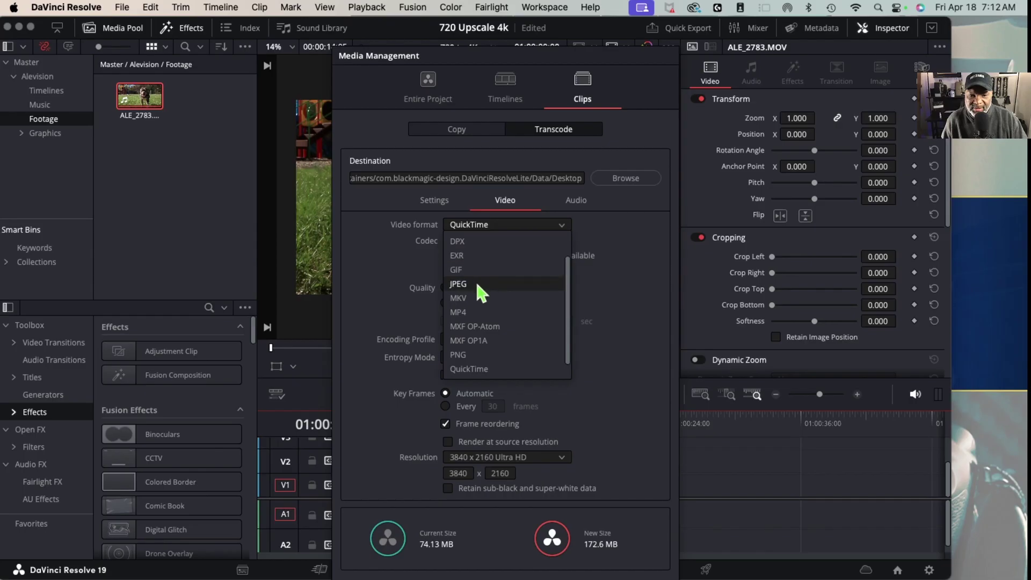
left_click(648, 258)
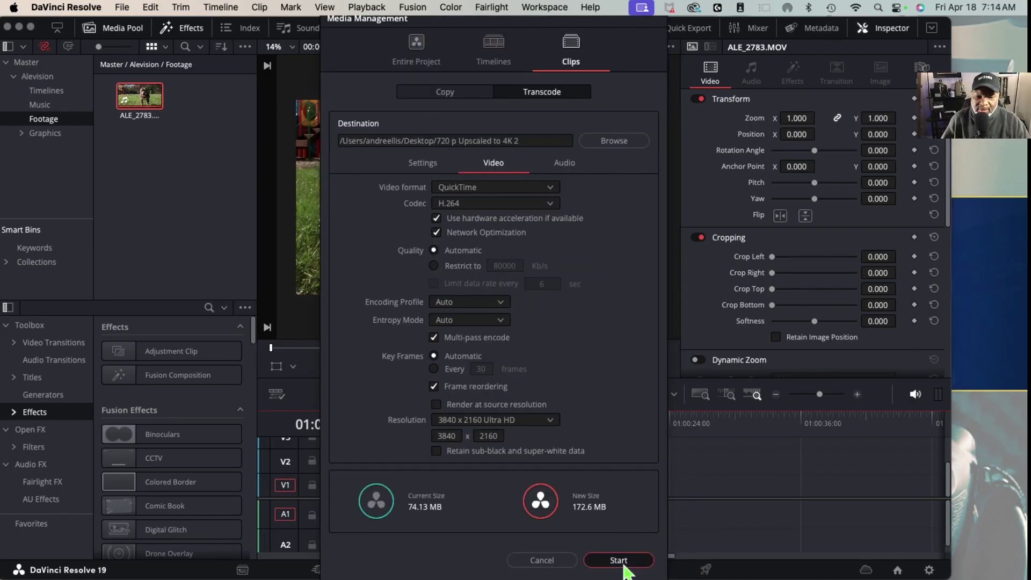
left_click(618, 561)
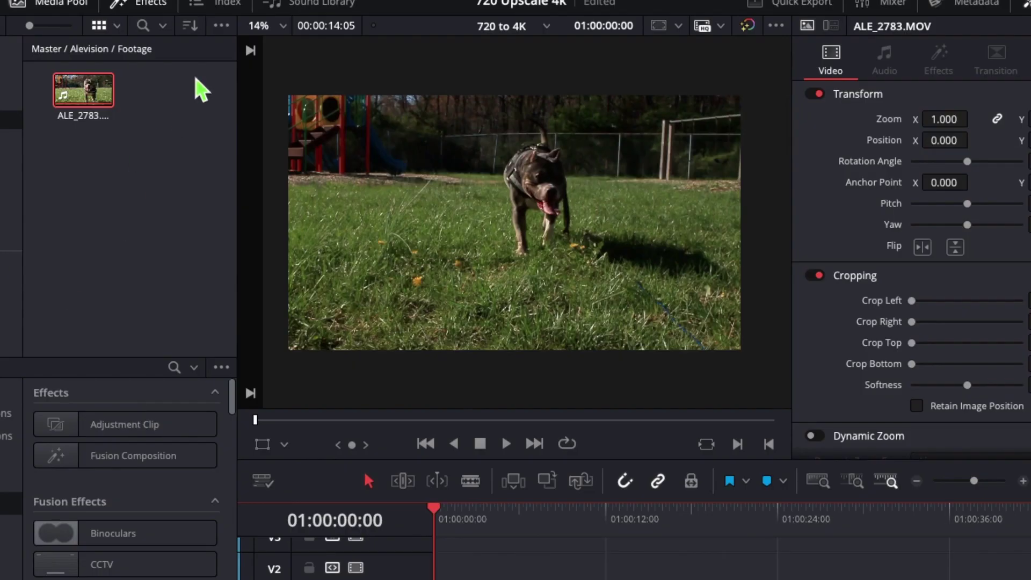
Import the transcoded ALE_2783 from Desktop > 720 p Upscaled to 4K 2 > 720 Upscale 4k.
right_click(189, 86)
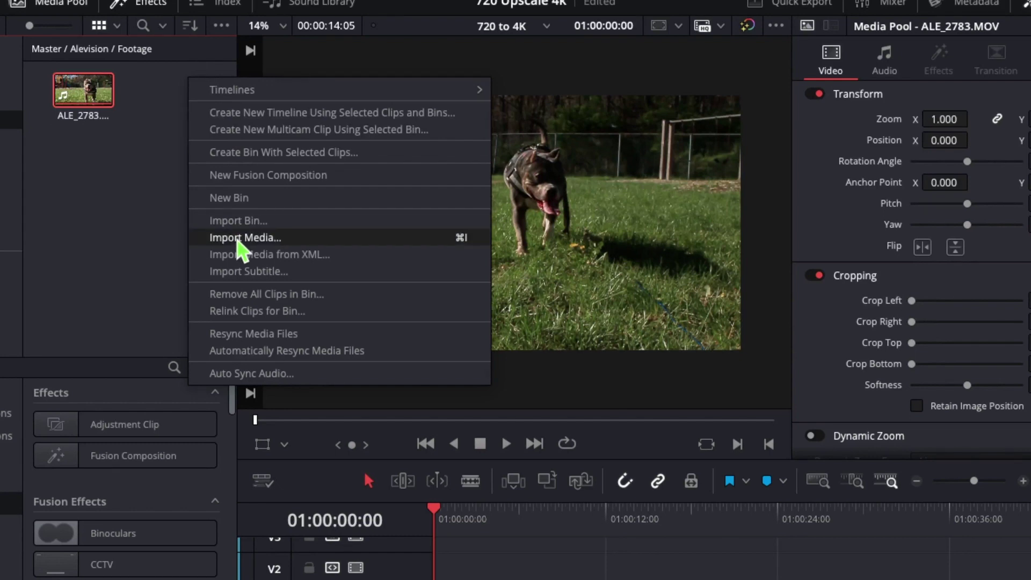
left_click(239, 238)
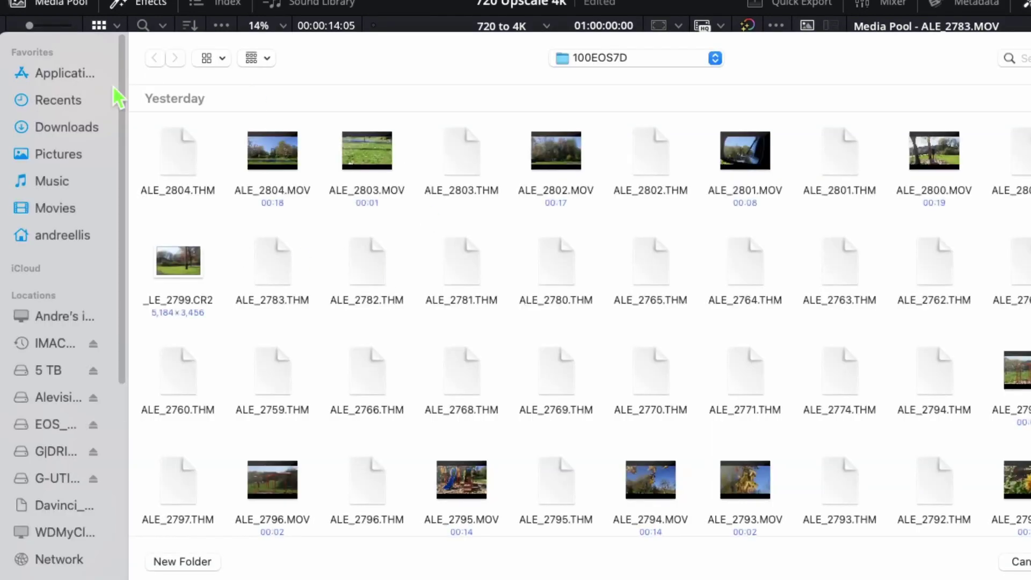
left_click(74, 240)
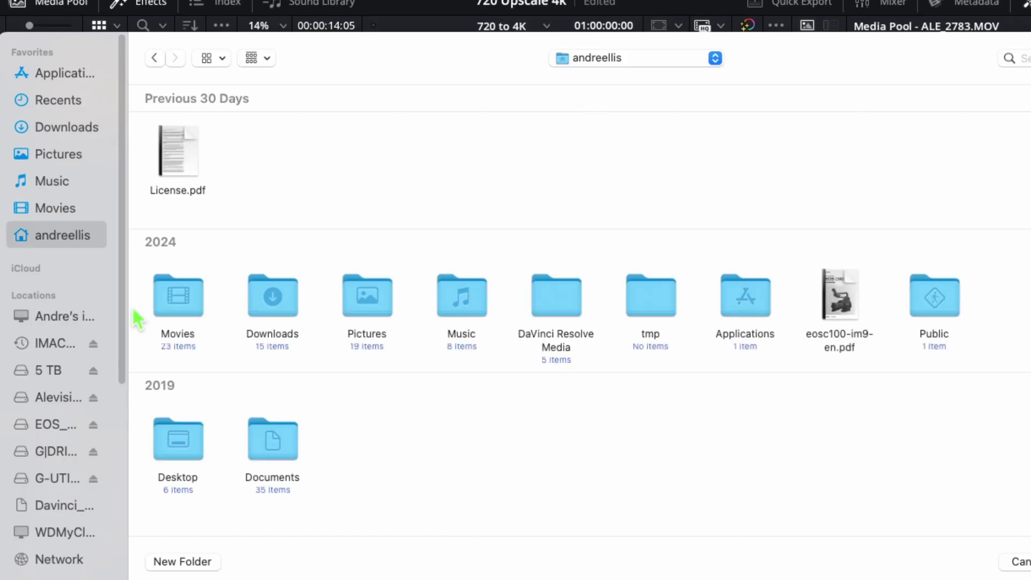
double_click(178, 443)
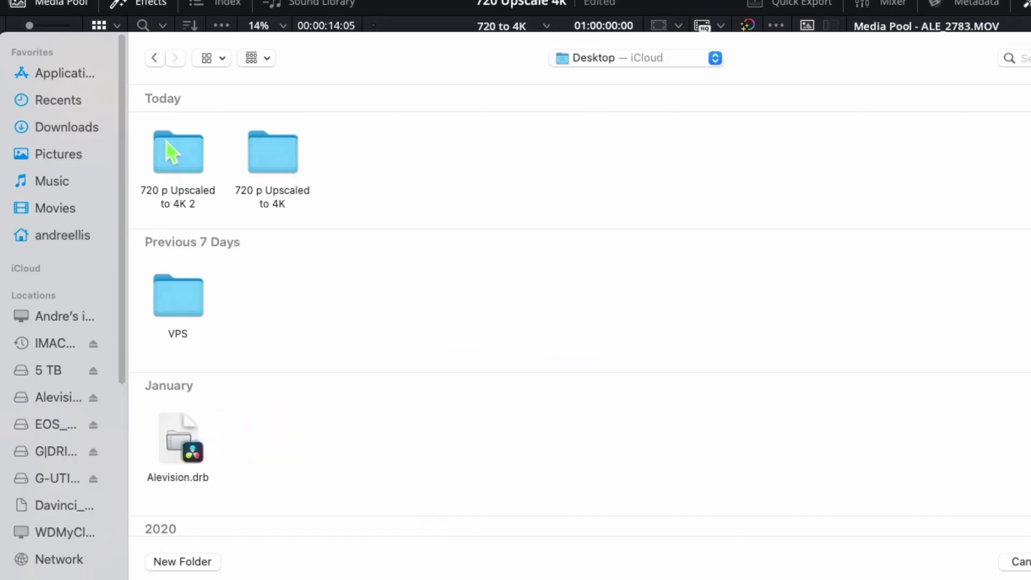
double_click(168, 145)
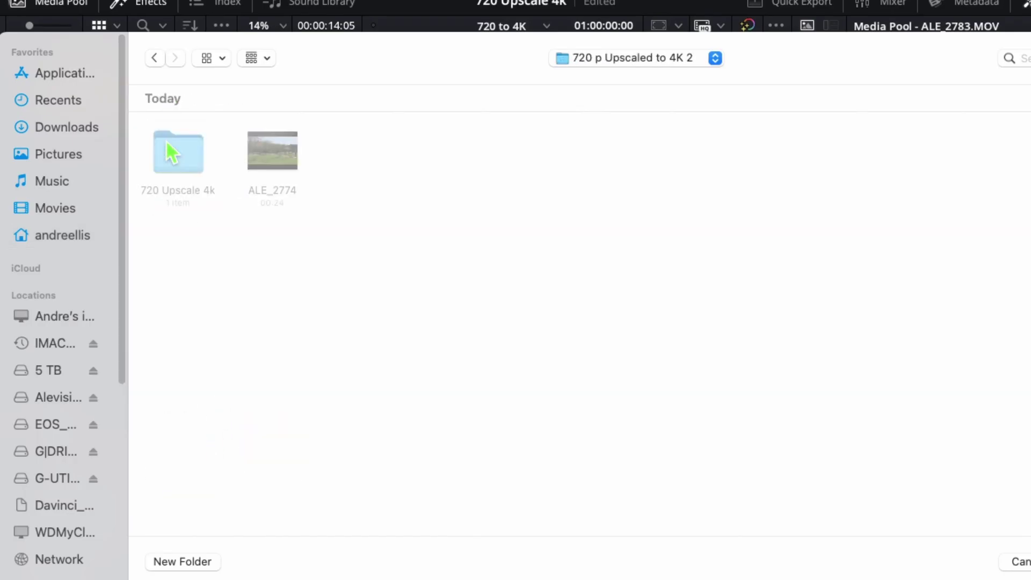
left_click(266, 160)
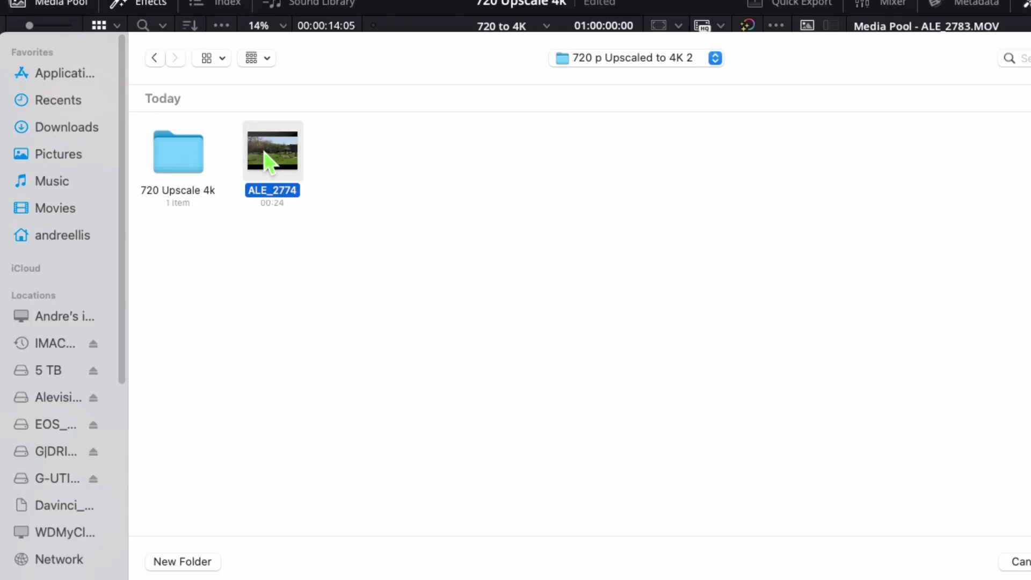
double_click(162, 156)
left_click(164, 164)
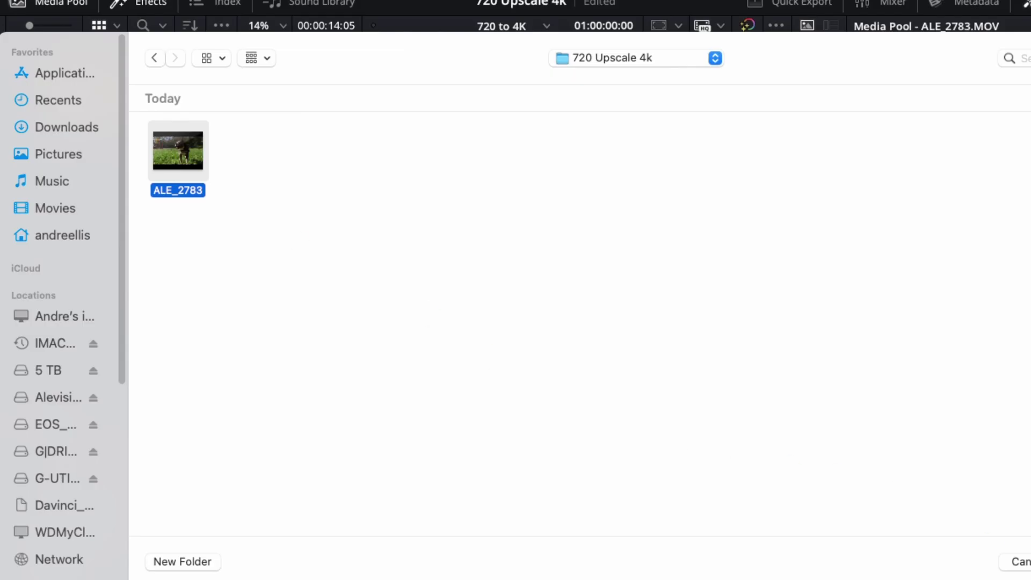
key("Return")
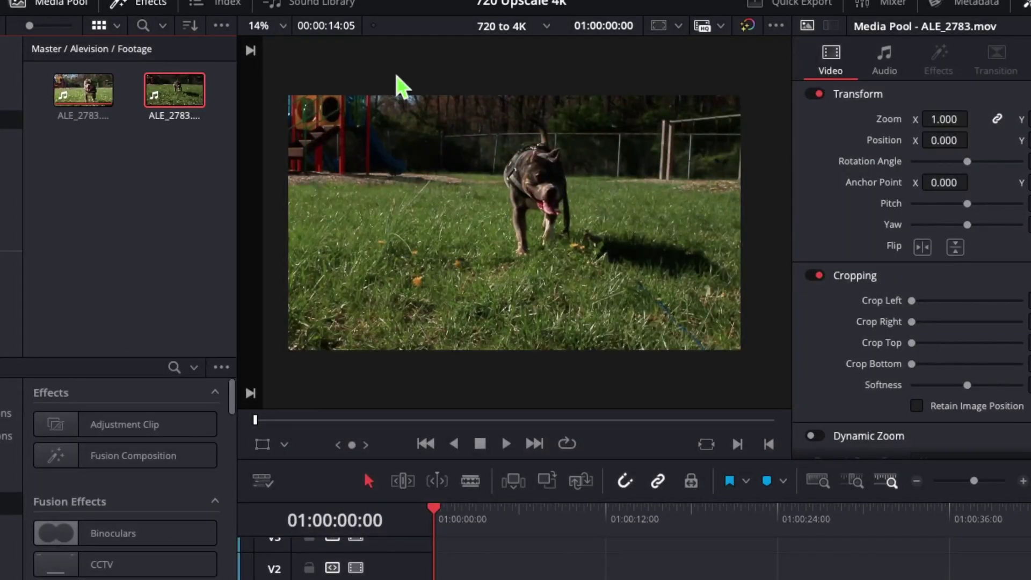
Check the 4K clip's 3840x2160 metadata, then select the first ALE_2783 clip.
mouse_move(196, 98)
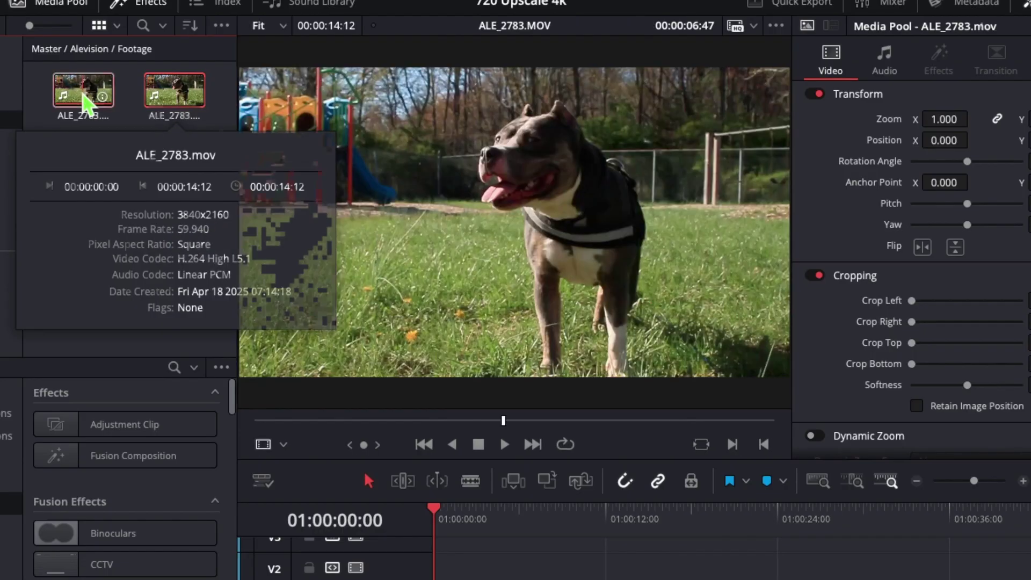
left_click(84, 94)
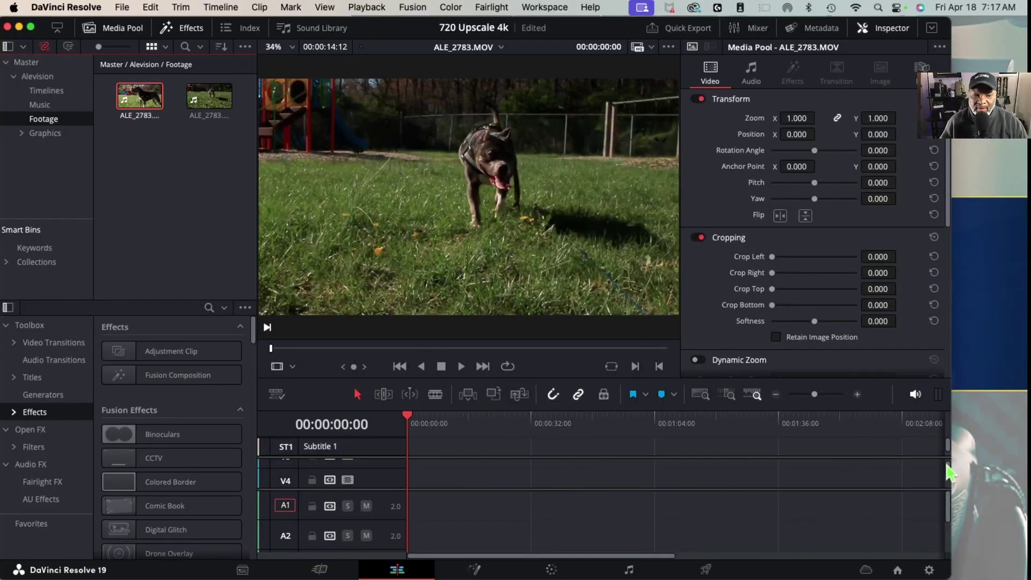
Put the first ALE_2783 clip on V1 from the Source Viewer, then add the second after it.
left_click(948, 473)
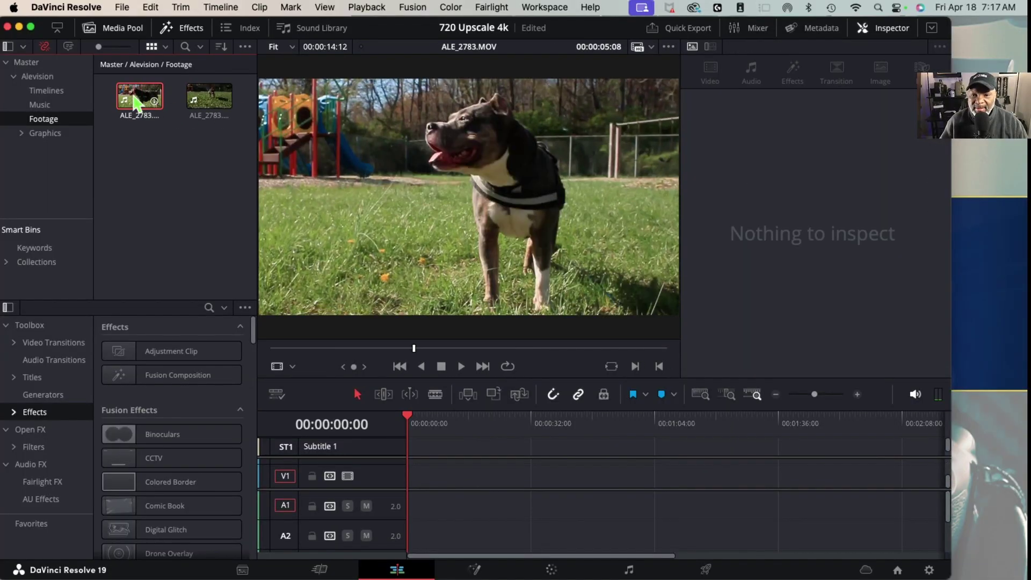
left_click(136, 102)
left_click(329, 189)
left_click(135, 102)
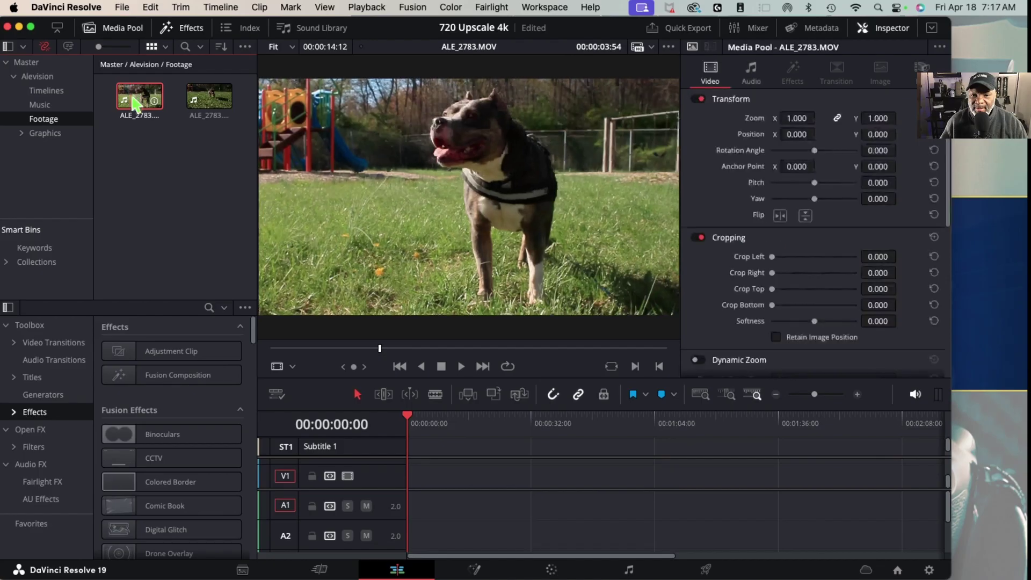
double_click(135, 102)
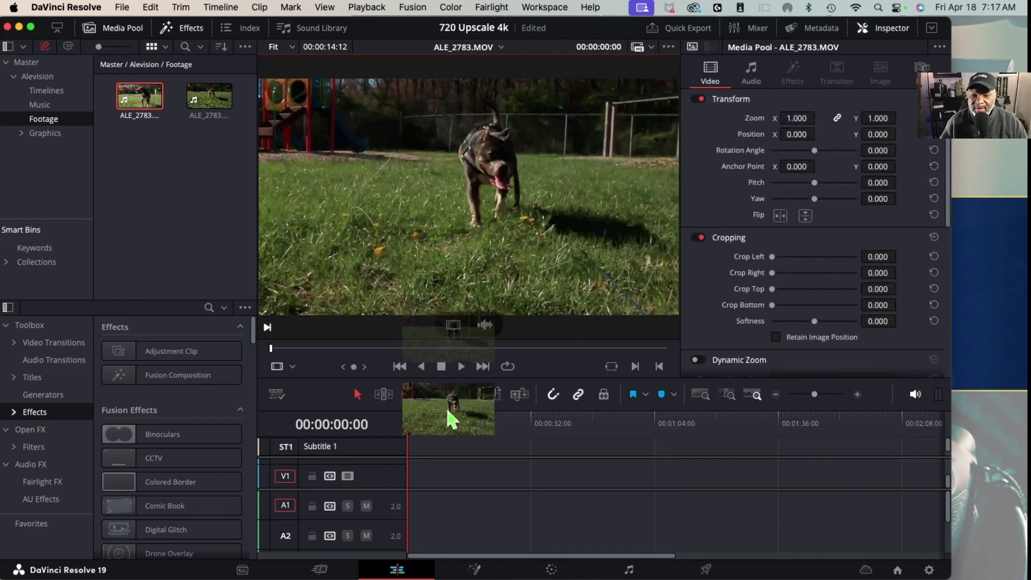
left_click_drag(449, 413, 413, 448)
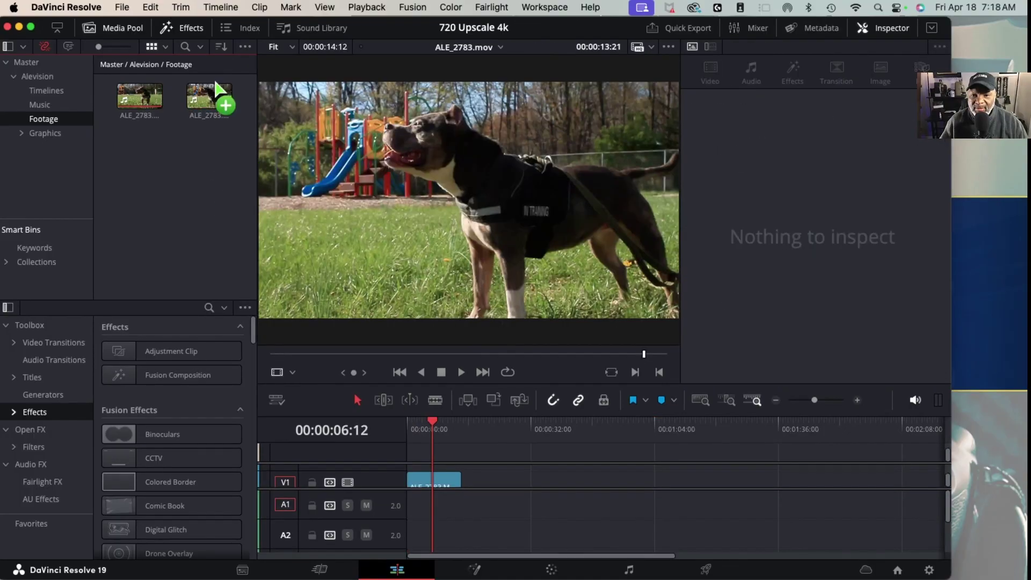
left_click_drag(217, 89, 499, 490)
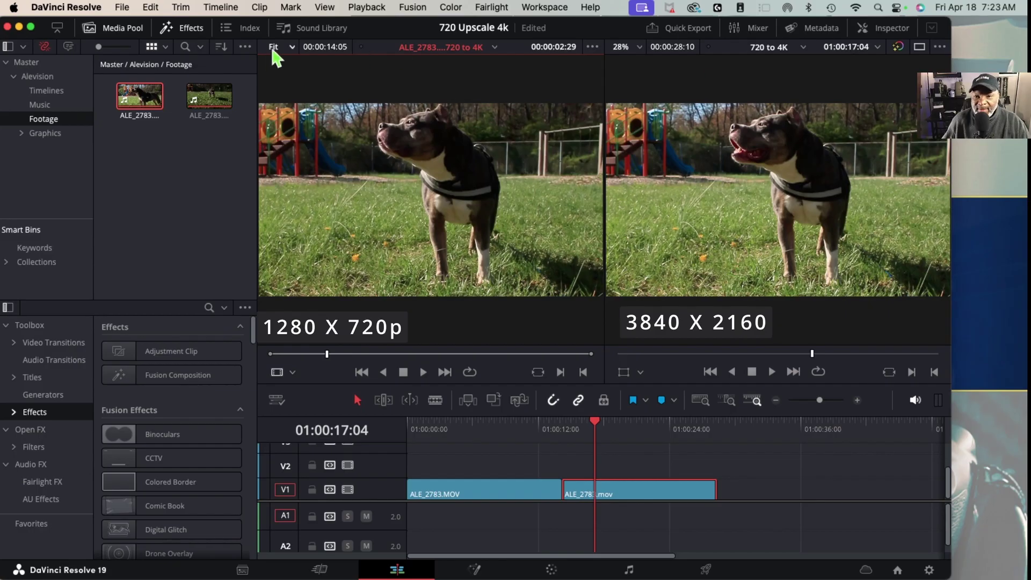
Set the Source Viewer zoom to 100% and advance the clip to the dog's head.
left_click(290, 47)
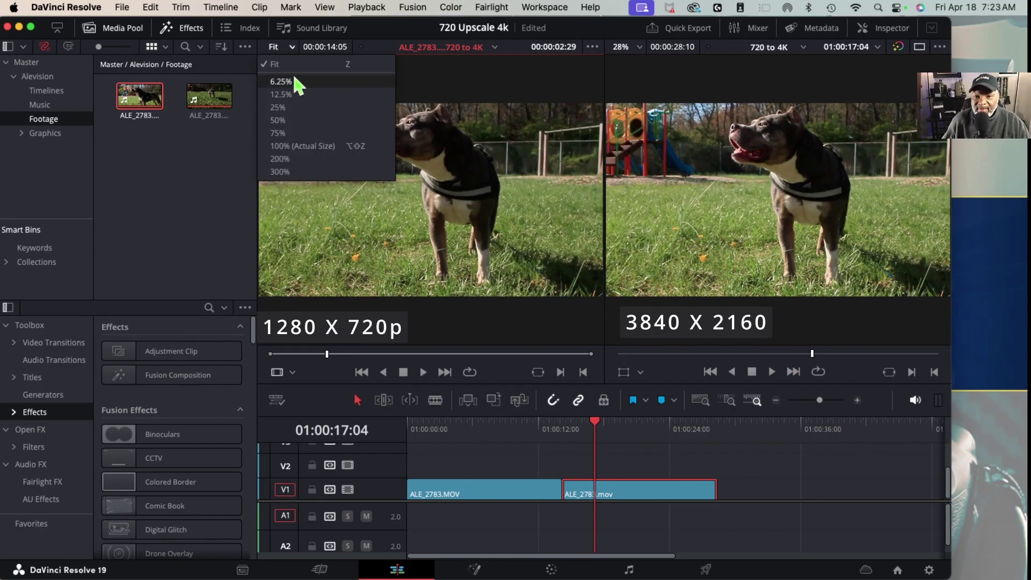
left_click(295, 149)
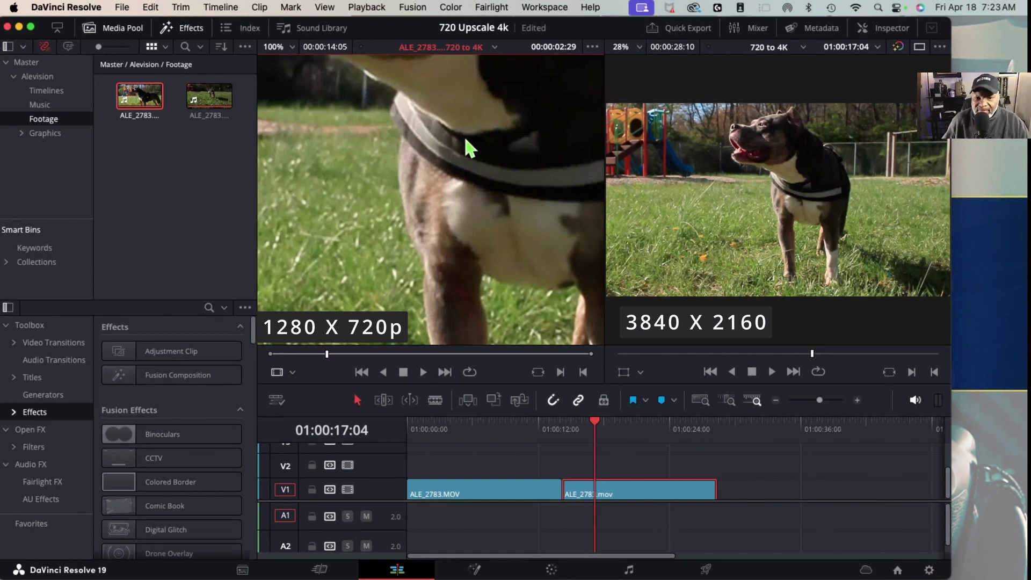
key("space")
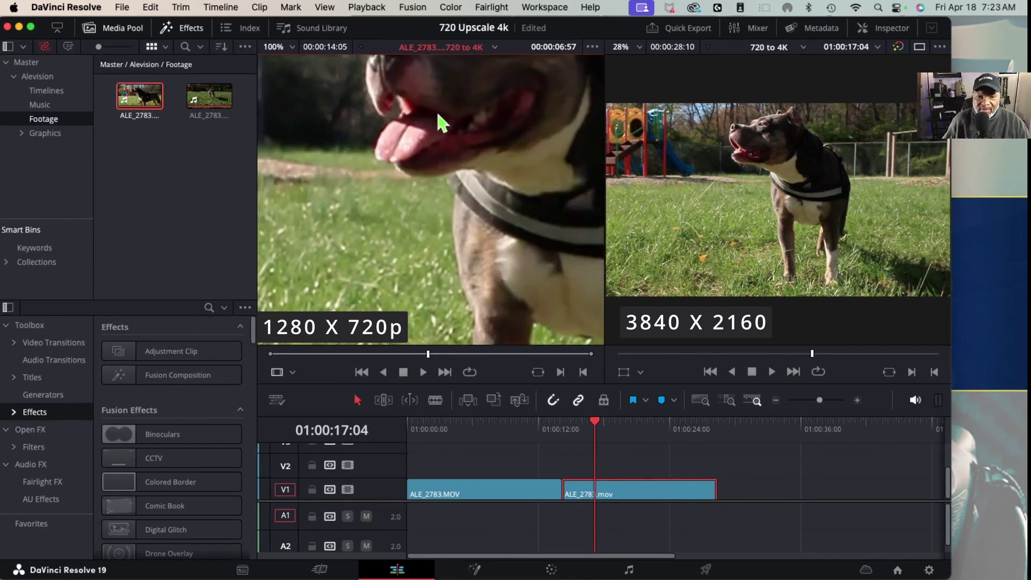
Set the Timeline Viewer zoom to 100%, then preview each ALE_2783 clip in turn.
left_click(598, 490)
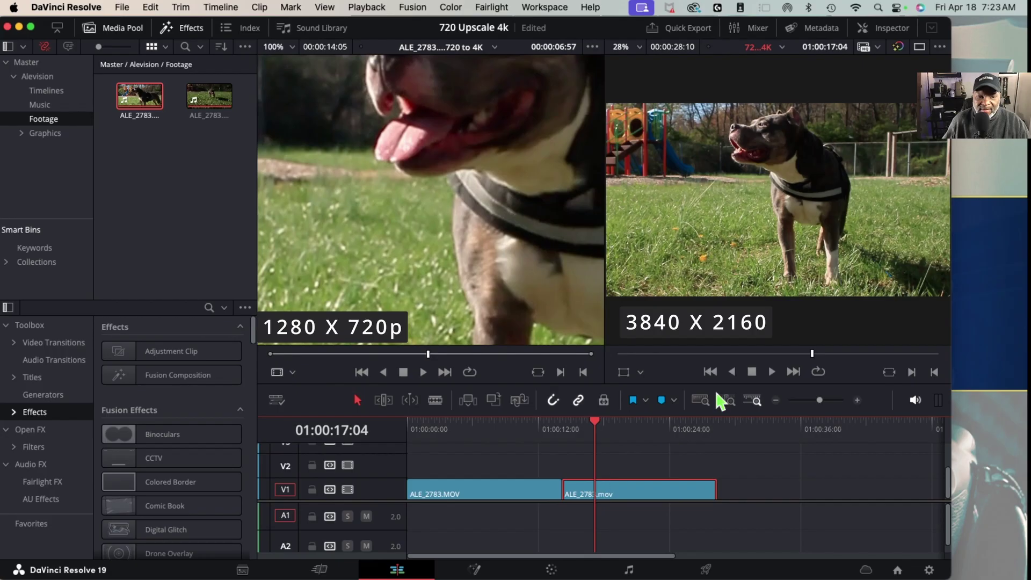
left_click(639, 46)
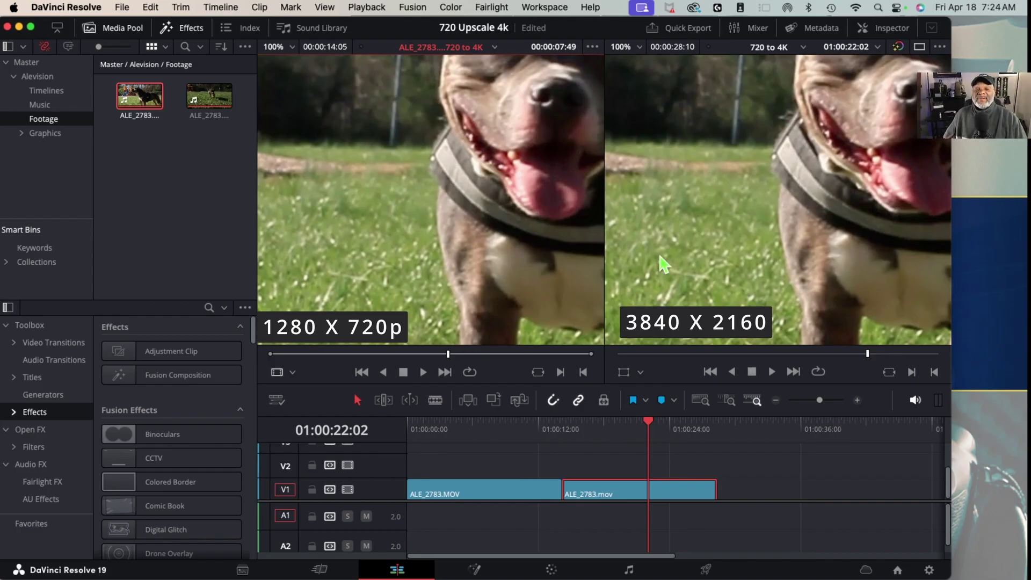
left_click(211, 103)
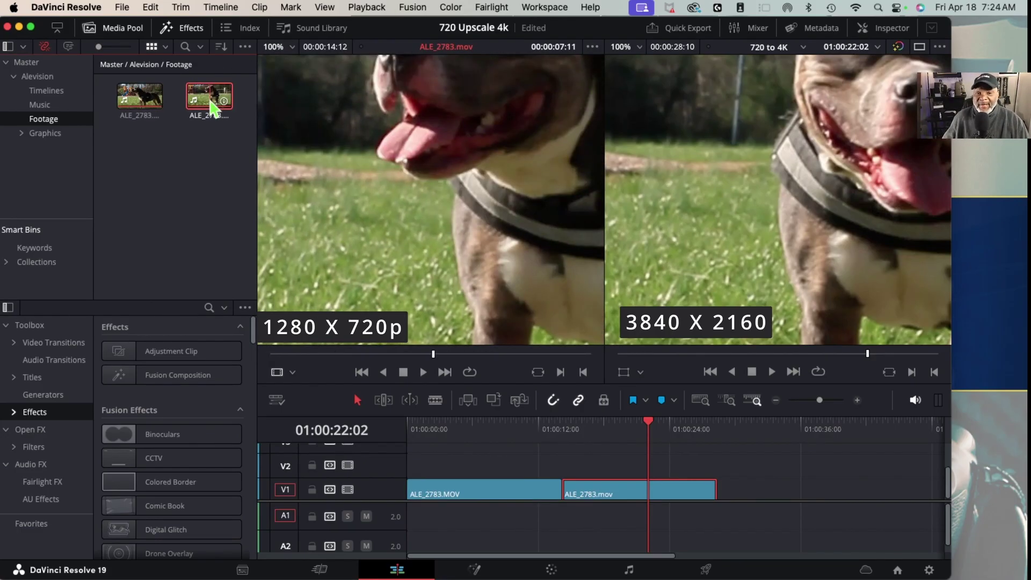
left_click(122, 96)
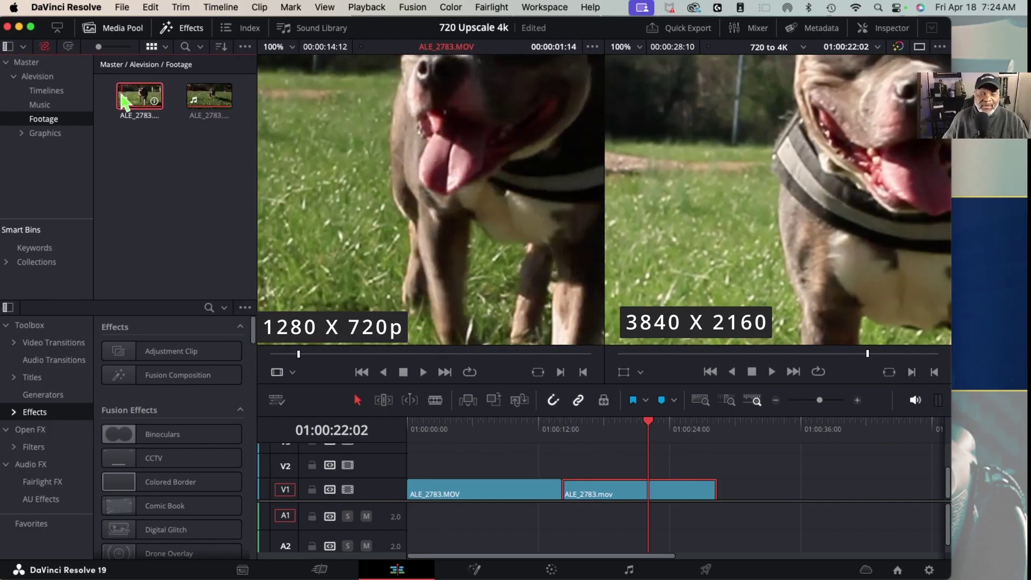
Drag the 720 to 4K source back into the left viewer and load the second ALE_2783 clip.
left_click_drag(120, 96, 593, 103)
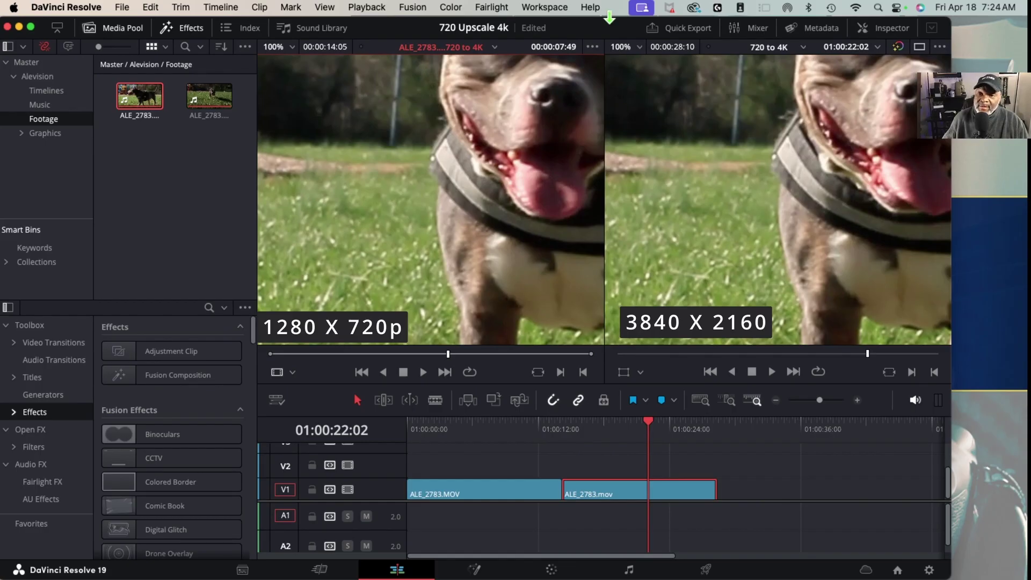
left_click(215, 101)
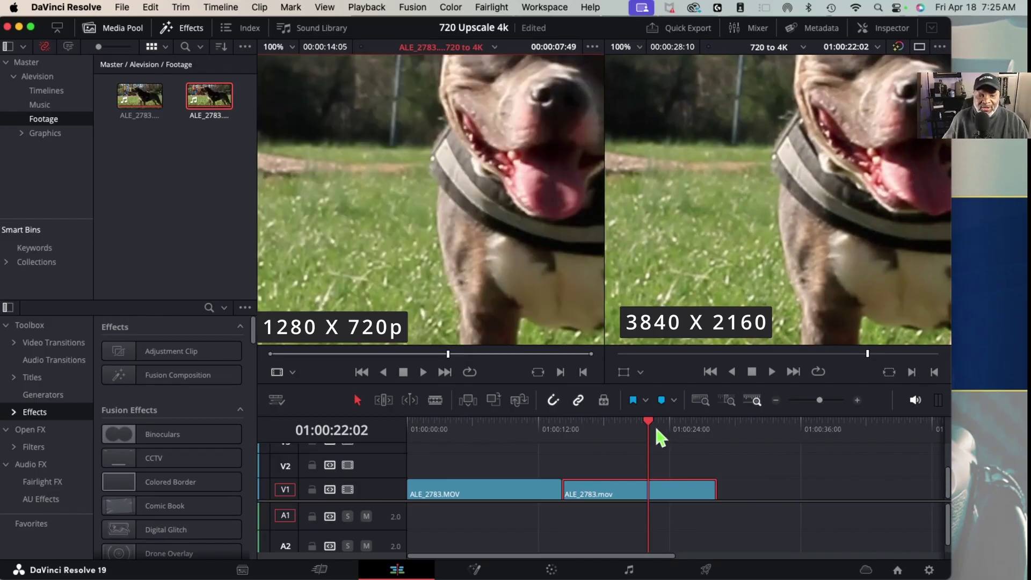
Set the second ALE_2783 clip on V1 to 50% speed with Retime Controls.
left_click_drag(648, 429, 618, 432)
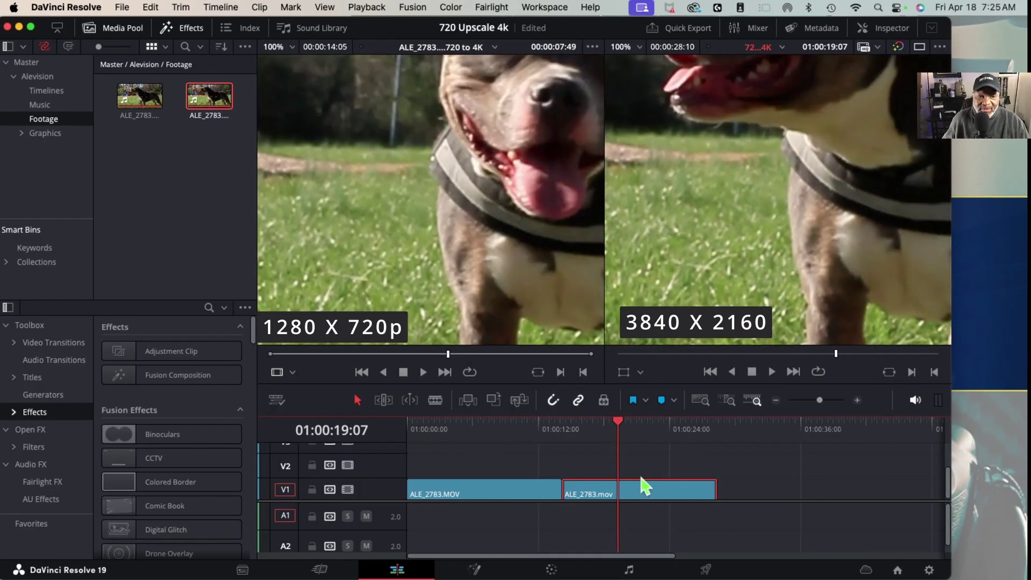
key("shift+z")
left_click(616, 427)
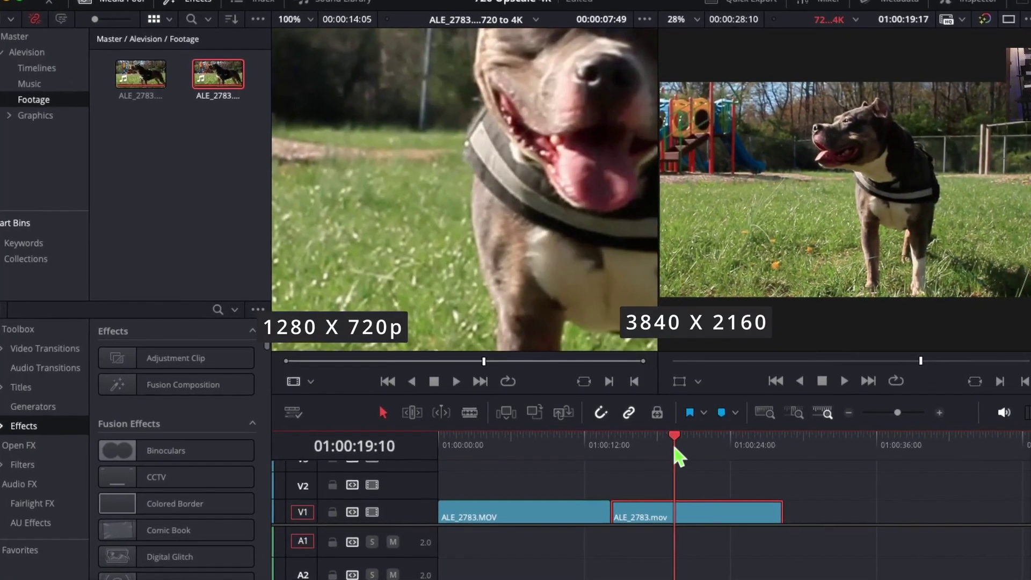
left_click_drag(674, 448, 615, 467)
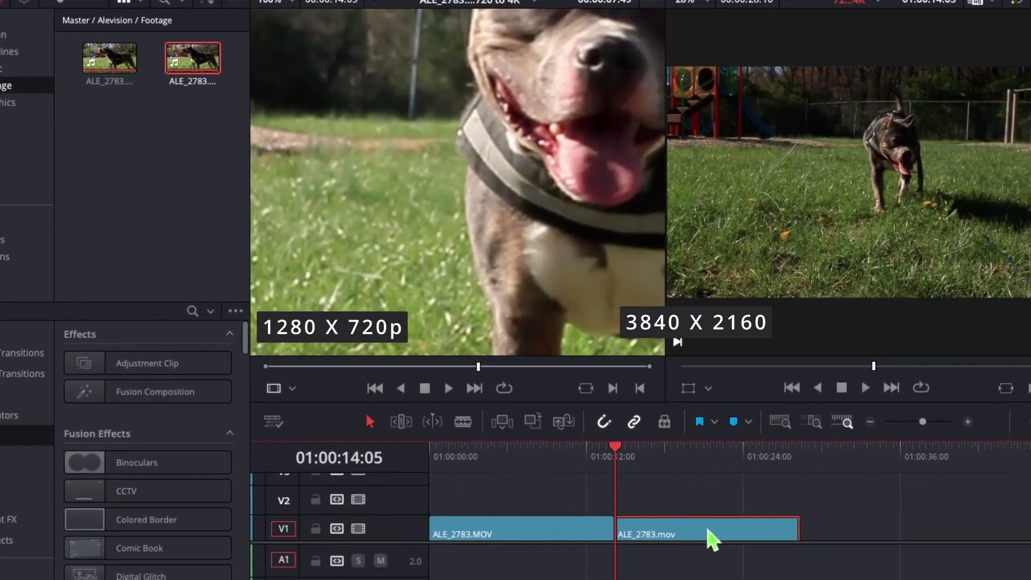
key("ctrl+r")
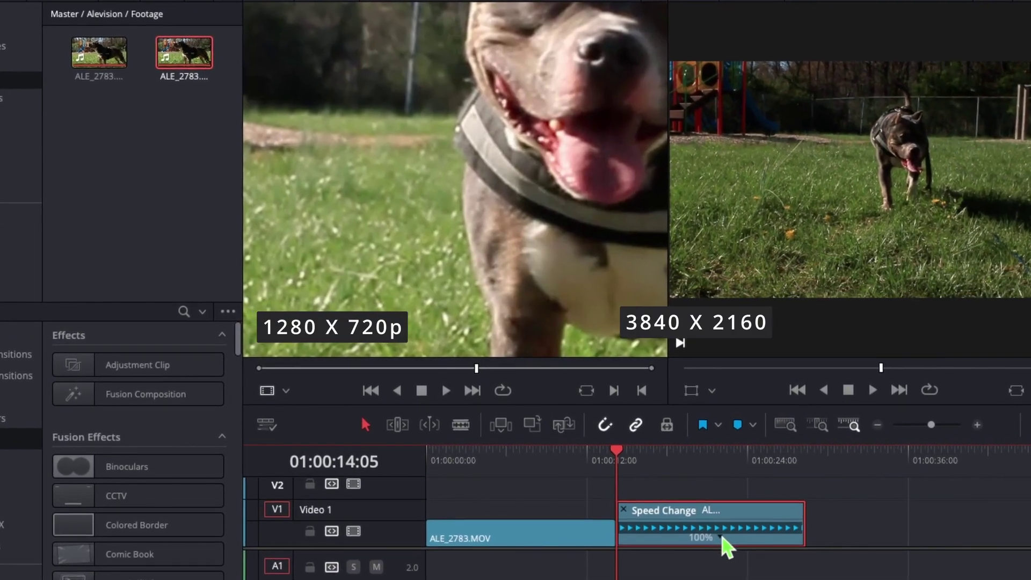
left_click(720, 536)
mouse_move(784, 518)
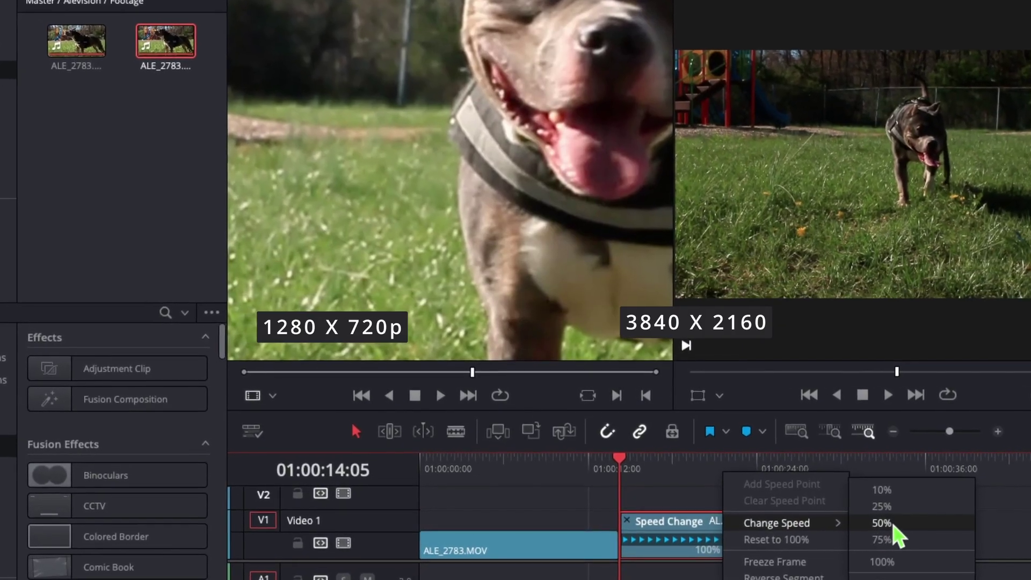
left_click(880, 522)
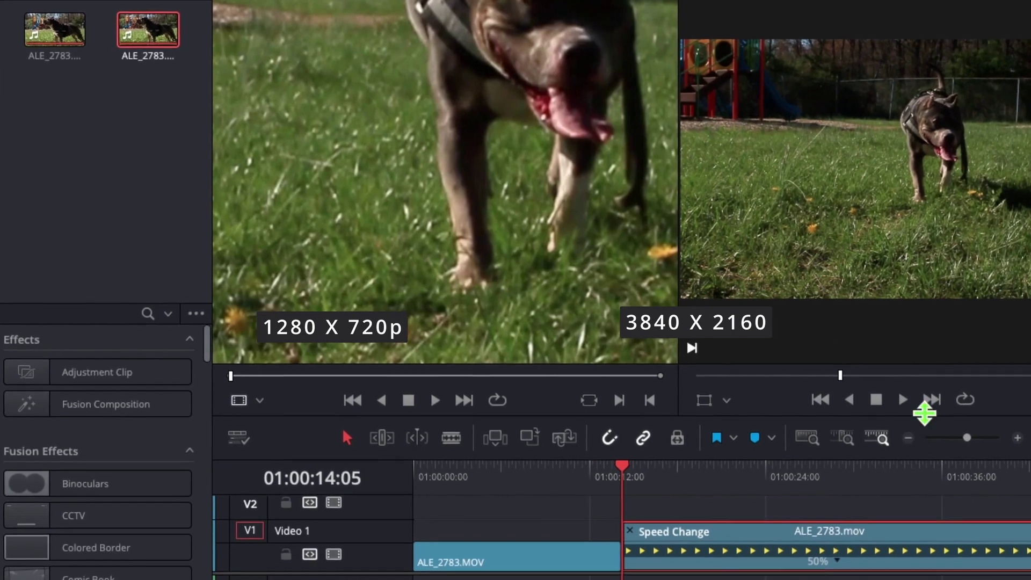
Play back the timeline to preview the clip slowed to 50%.
left_click(903, 399)
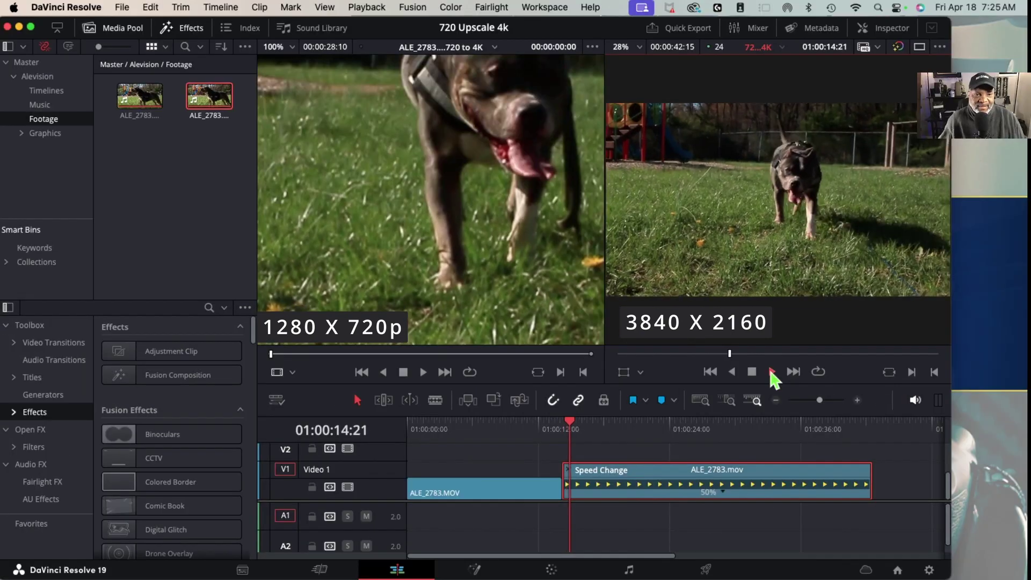